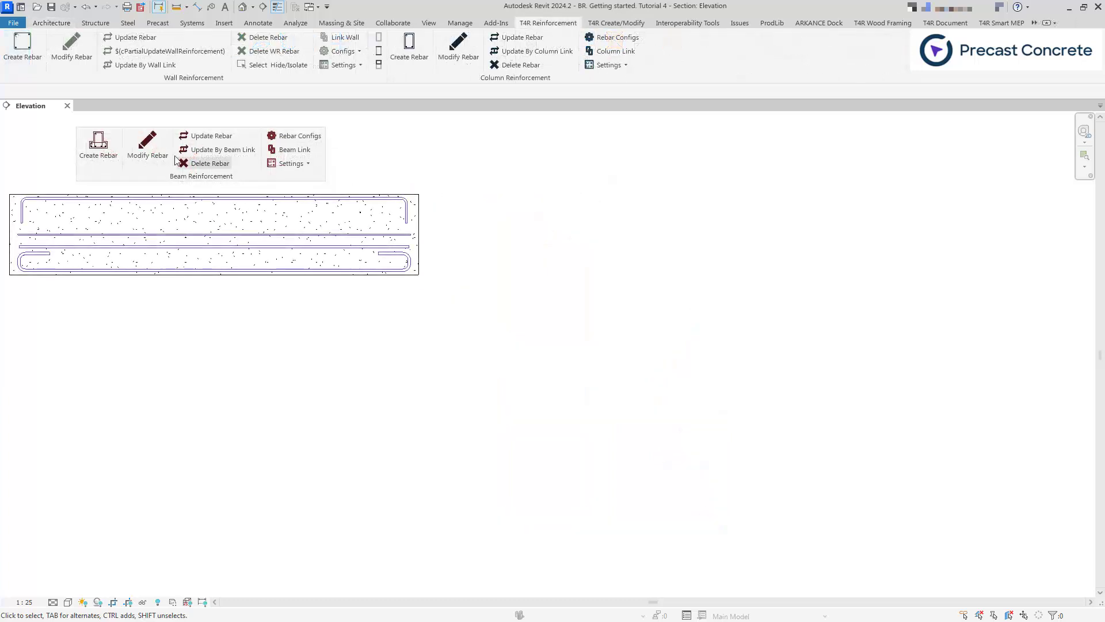
# - Open the beam rebar's Stirrups configuration and review the partition options under Settings
pyautogui.click(162, 153)
pyautogui.click(163, 205)
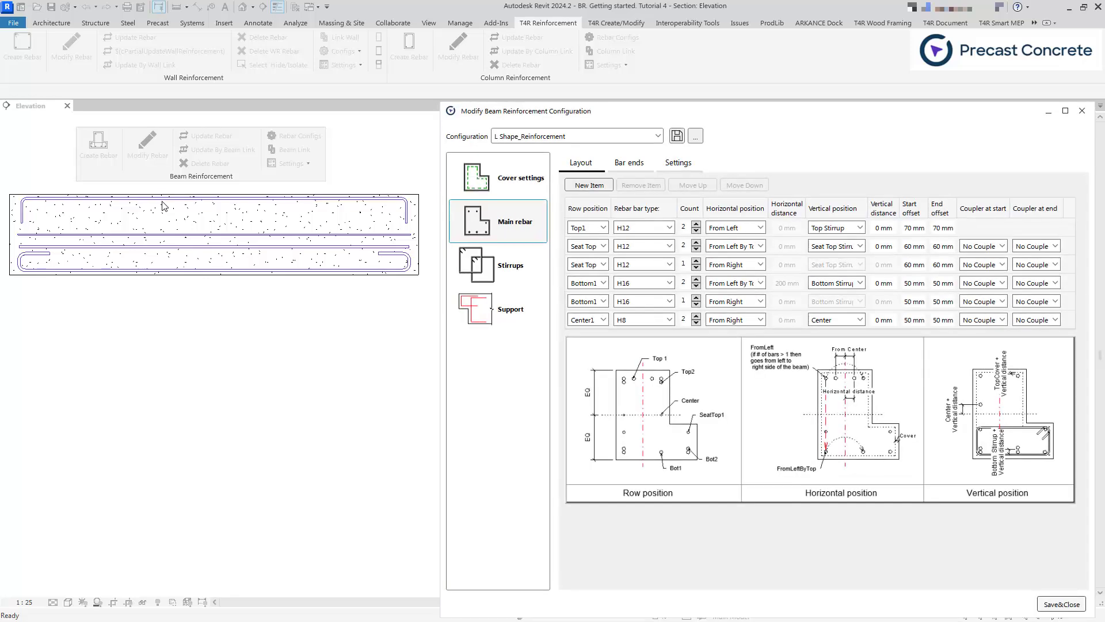
pyautogui.click(496, 273)
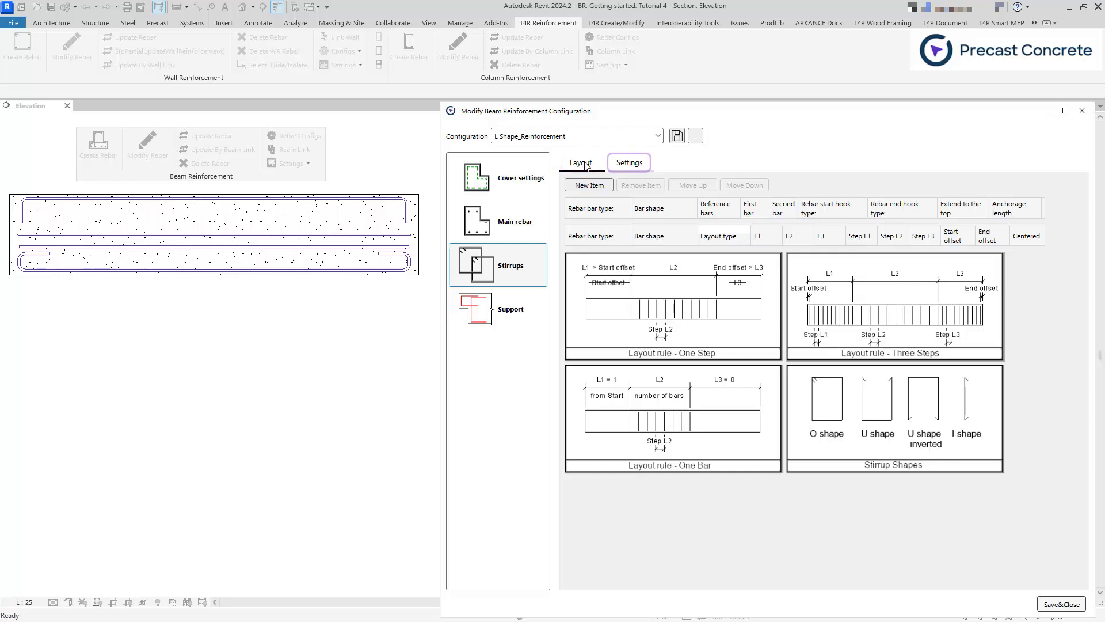
pyautogui.click(637, 167)
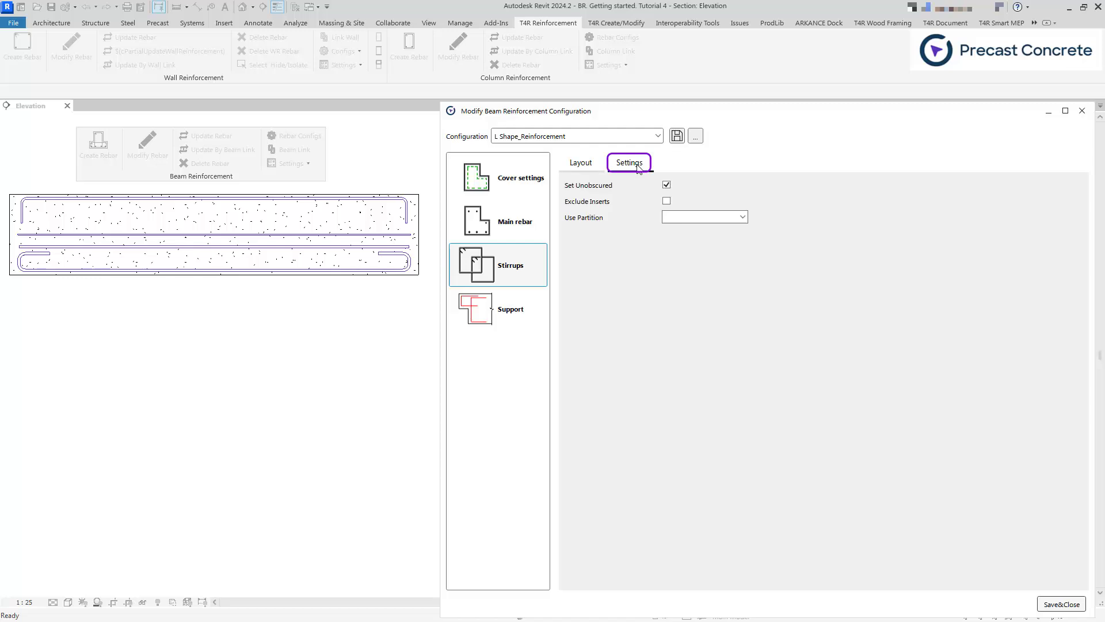
pyautogui.click(743, 216)
pyautogui.click(742, 216)
# - Add a first stirrup row to the layout with bar type H8
pyautogui.click(587, 164)
pyautogui.click(599, 189)
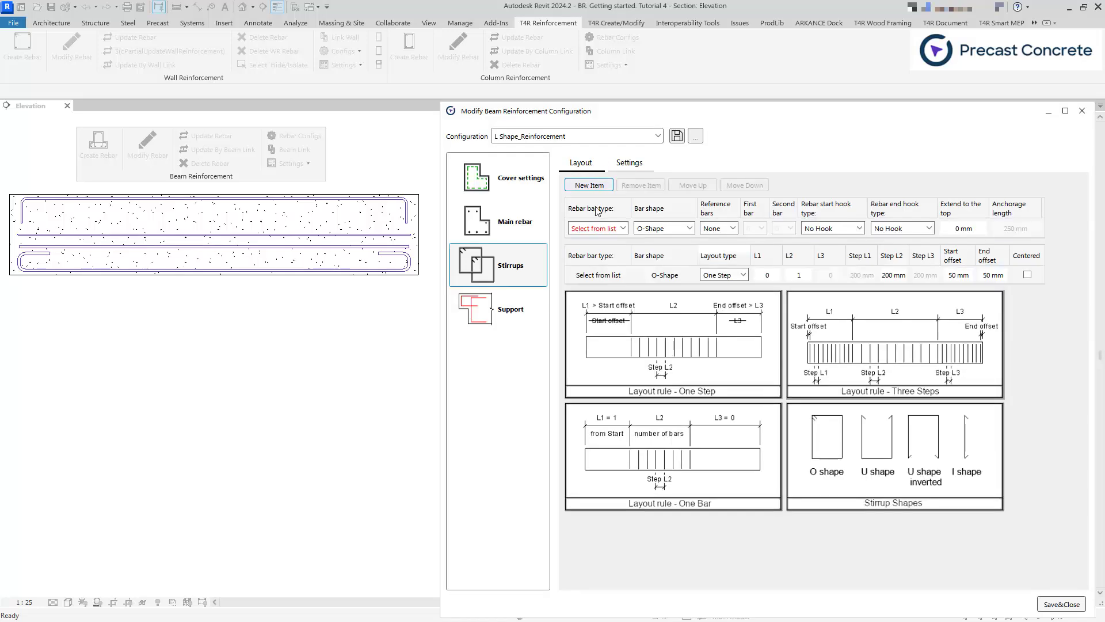
pyautogui.click(599, 228)
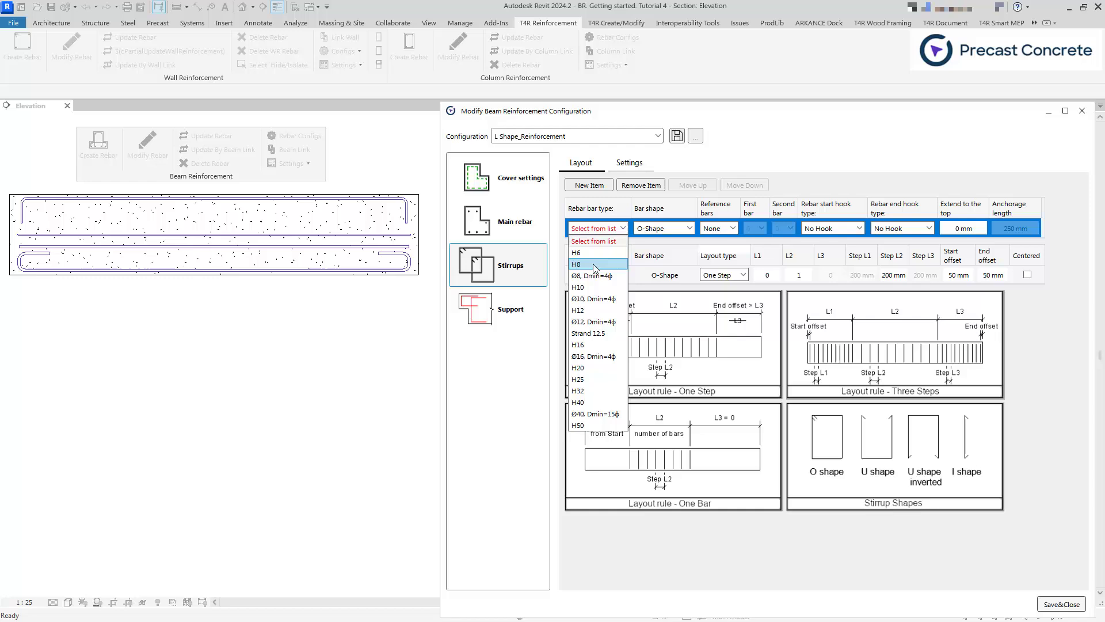
pyautogui.click(593, 264)
# - Add three more H8 stirrup rows, reordering, removing and re-adding the fourth
pyautogui.click(598, 184)
pyautogui.click(599, 185)
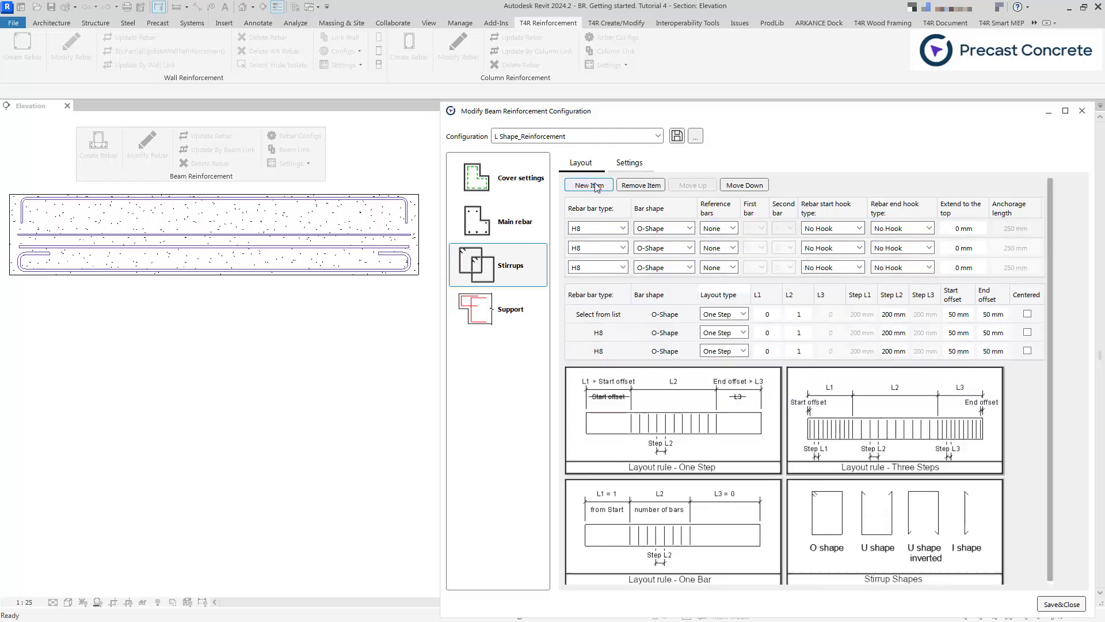
pyautogui.click(599, 185)
pyautogui.click(764, 229)
pyautogui.click(745, 185)
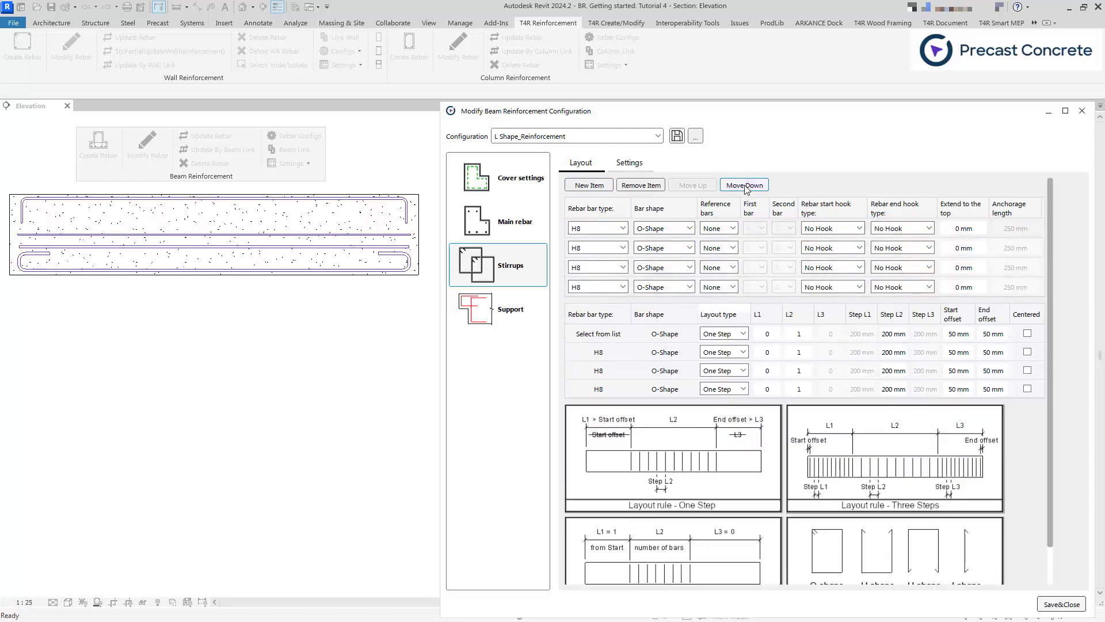
pyautogui.click(745, 185)
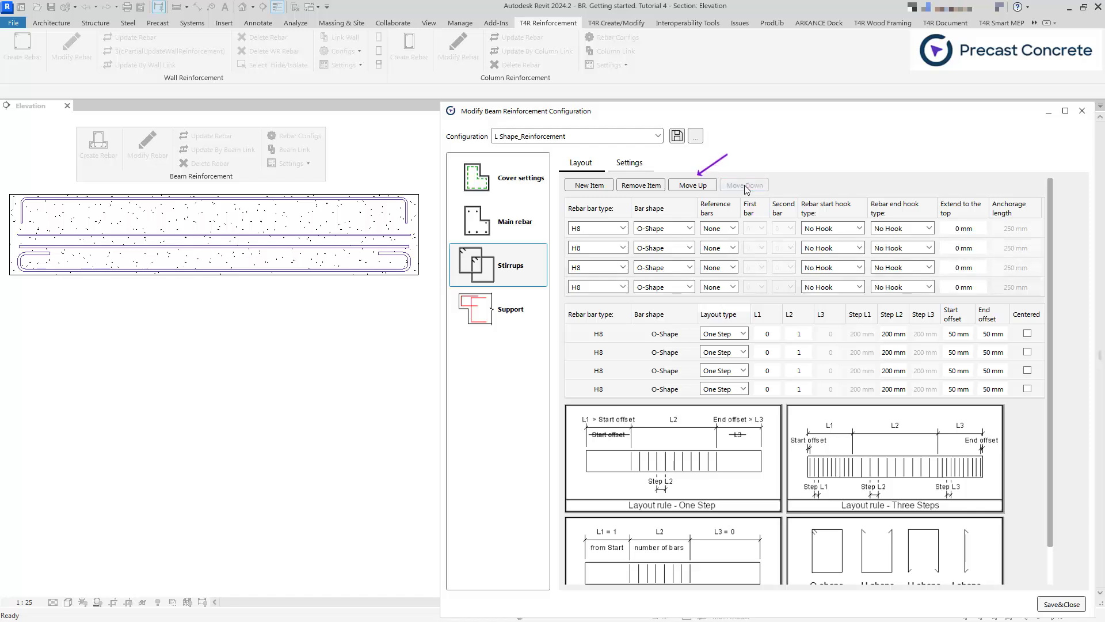
pyautogui.click(647, 187)
pyautogui.click(592, 186)
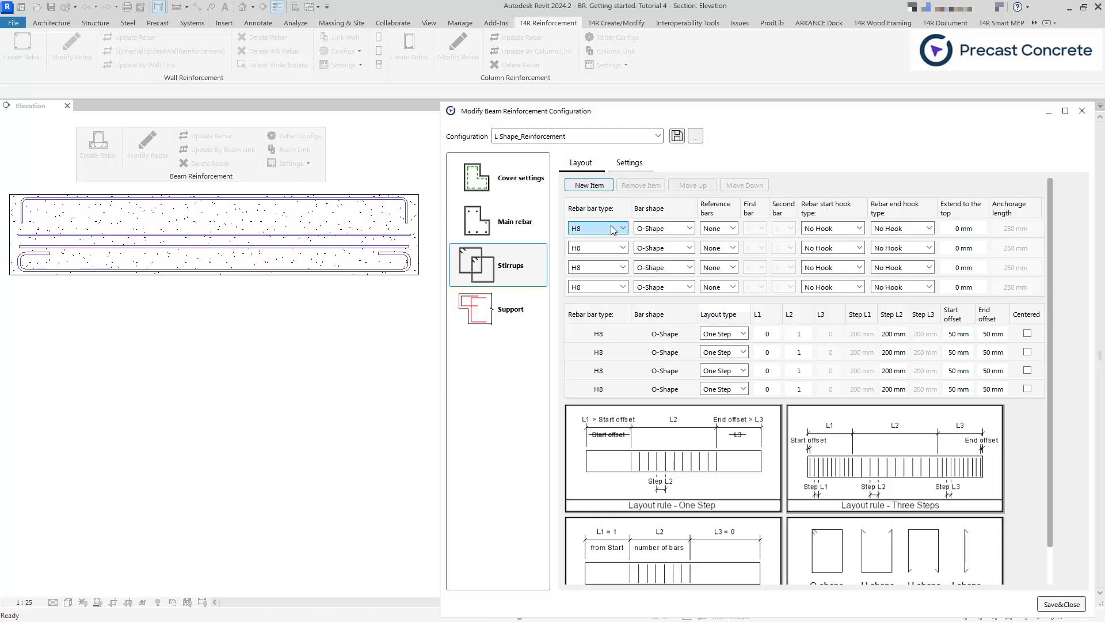
# - Keep the first stirrup row as O-Shape and reference it to the Bottom bars
pyautogui.click(670, 227)
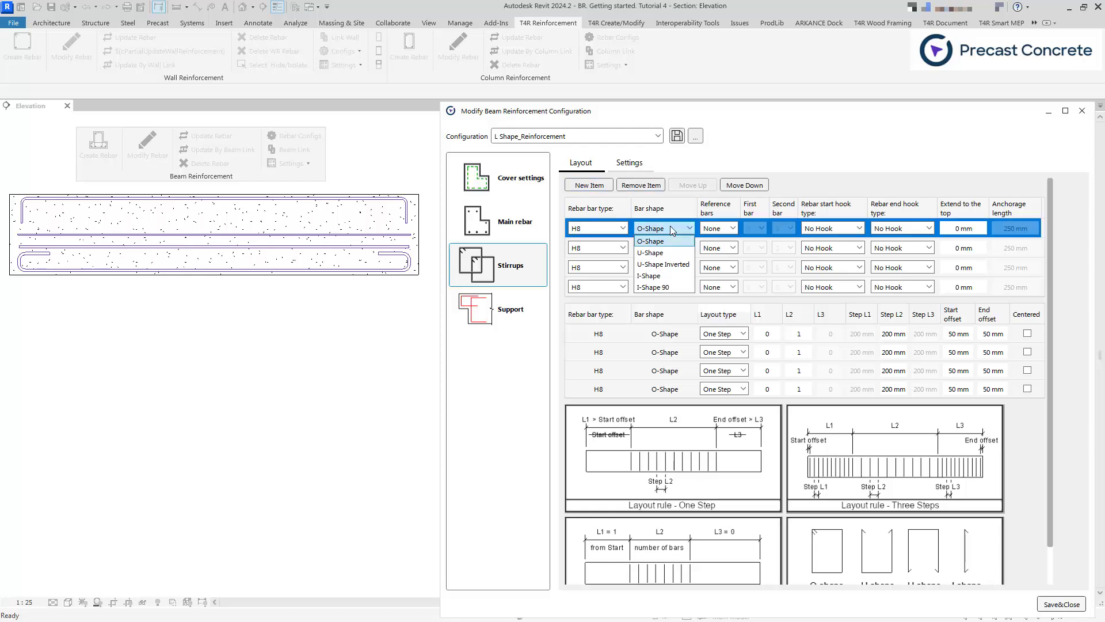
pyautogui.click(670, 226)
pyautogui.scroll(-1, 1050, 294)
pyautogui.moveTo(1050, 295); pyautogui.dragTo(1047, 316)
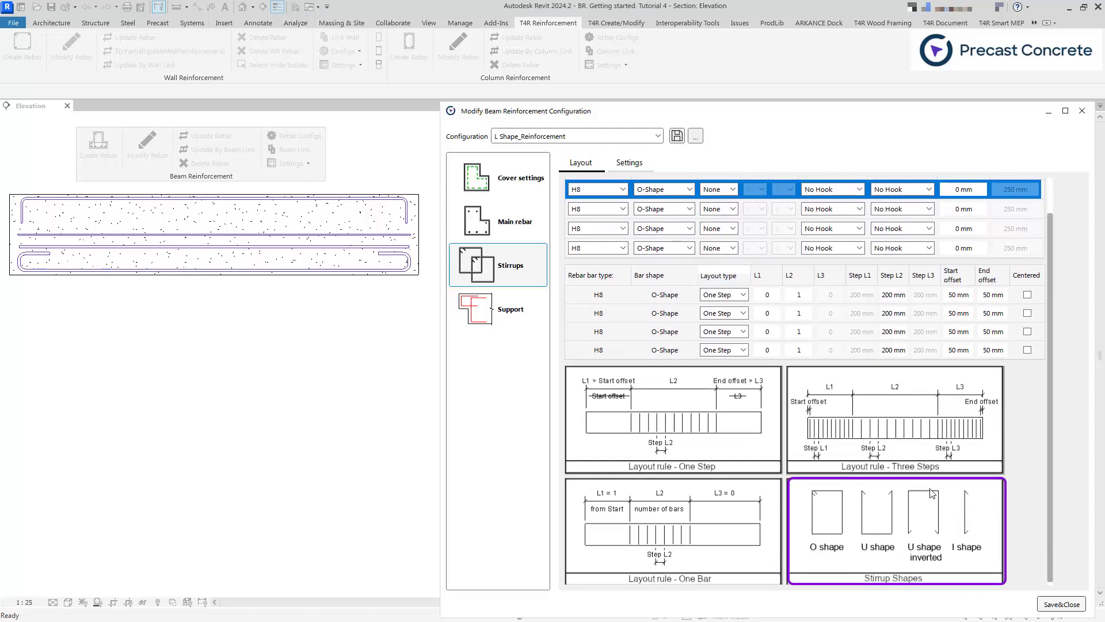
pyautogui.moveTo(1049, 409); pyautogui.dragTo(1054, 357)
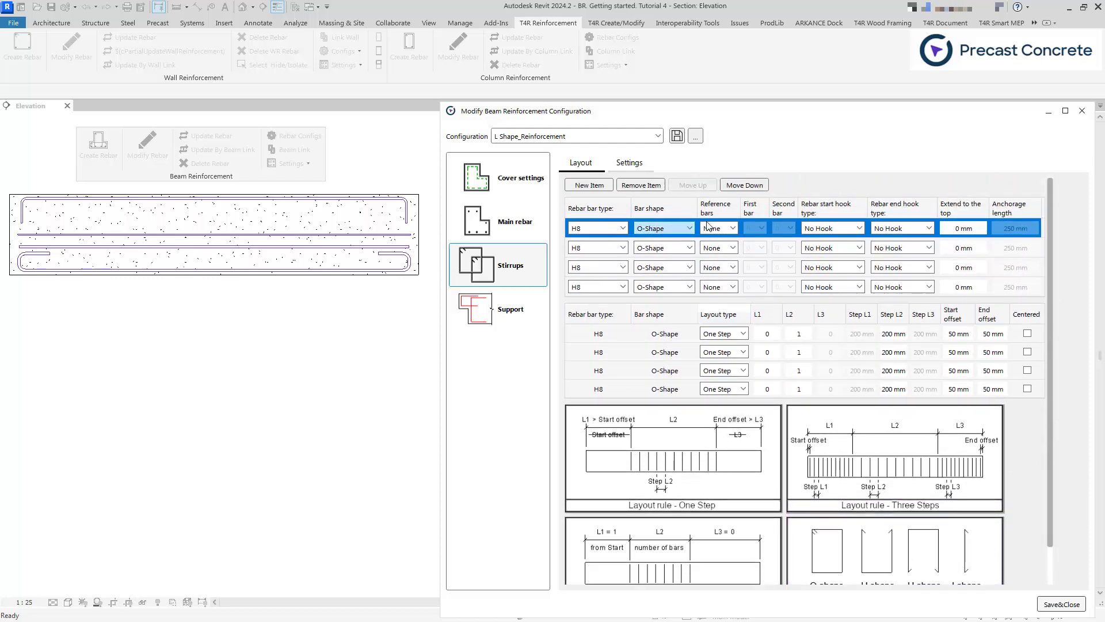
pyautogui.click(723, 228)
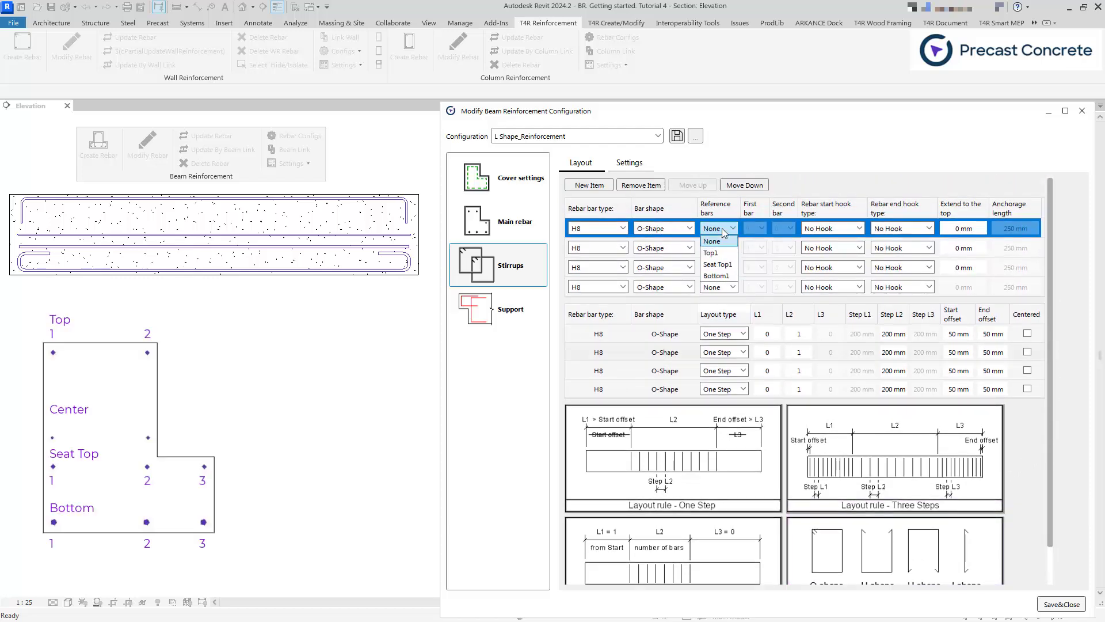
pyautogui.click(716, 276)
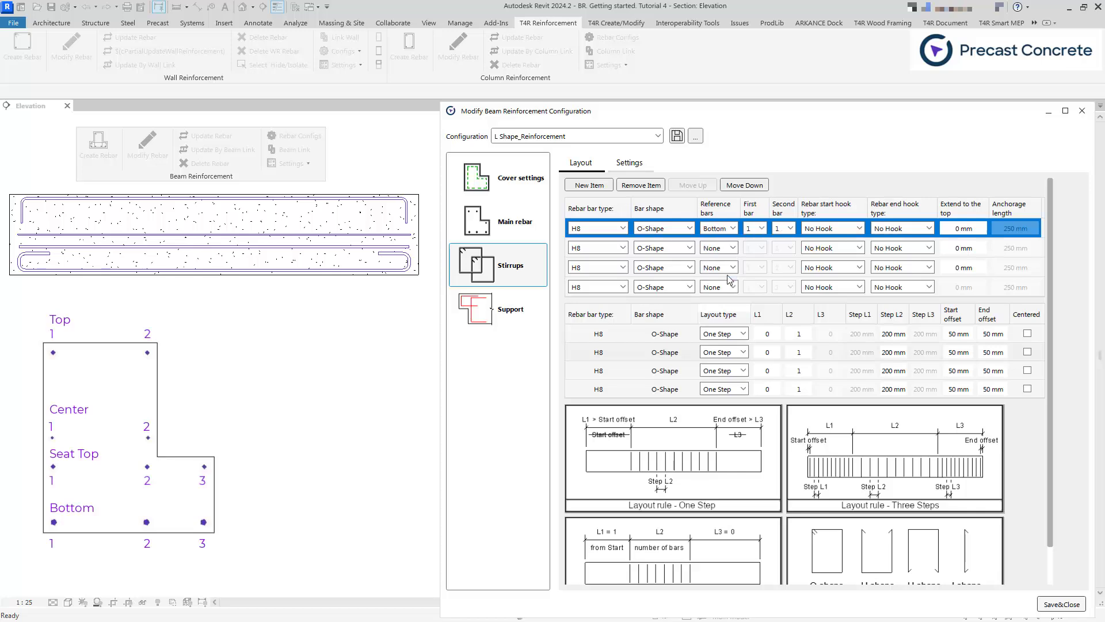
# - Set its second bar to 2, Stirrup/Tie - 90 hooks at both ends, 100 mm top extension
pyautogui.click(782, 226)
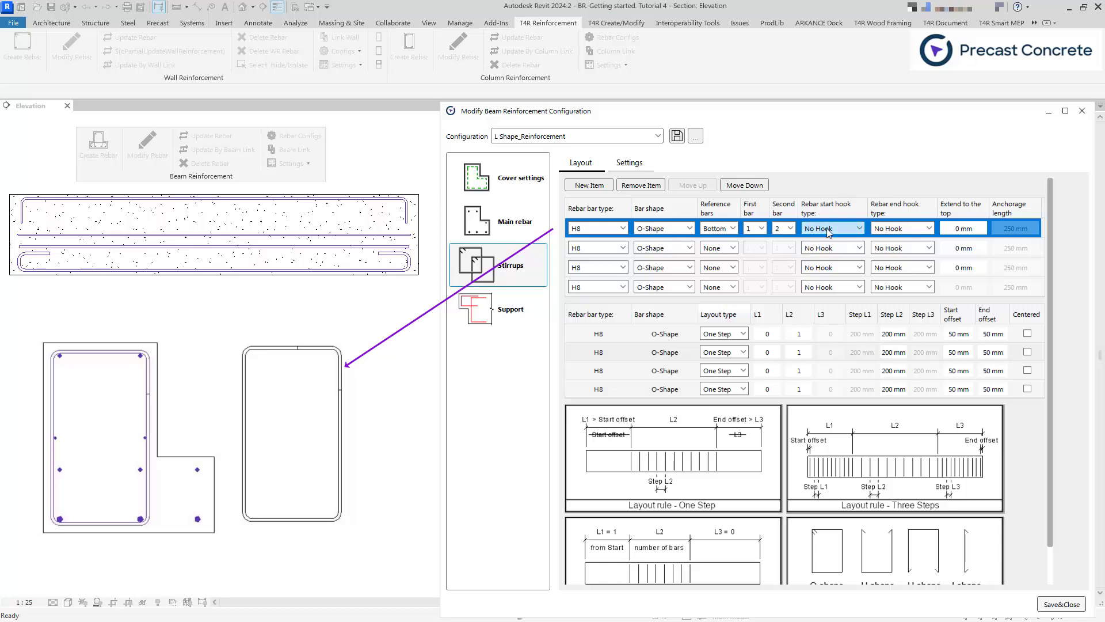
pyautogui.click(818, 228)
pyautogui.click(836, 253)
pyautogui.click(921, 229)
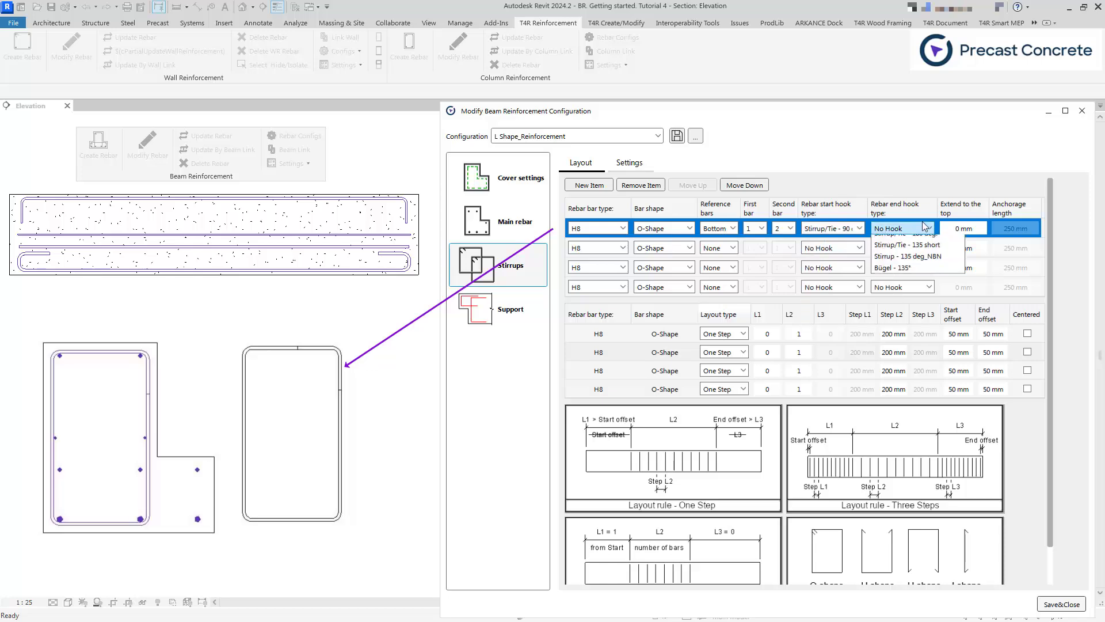
pyautogui.click(919, 253)
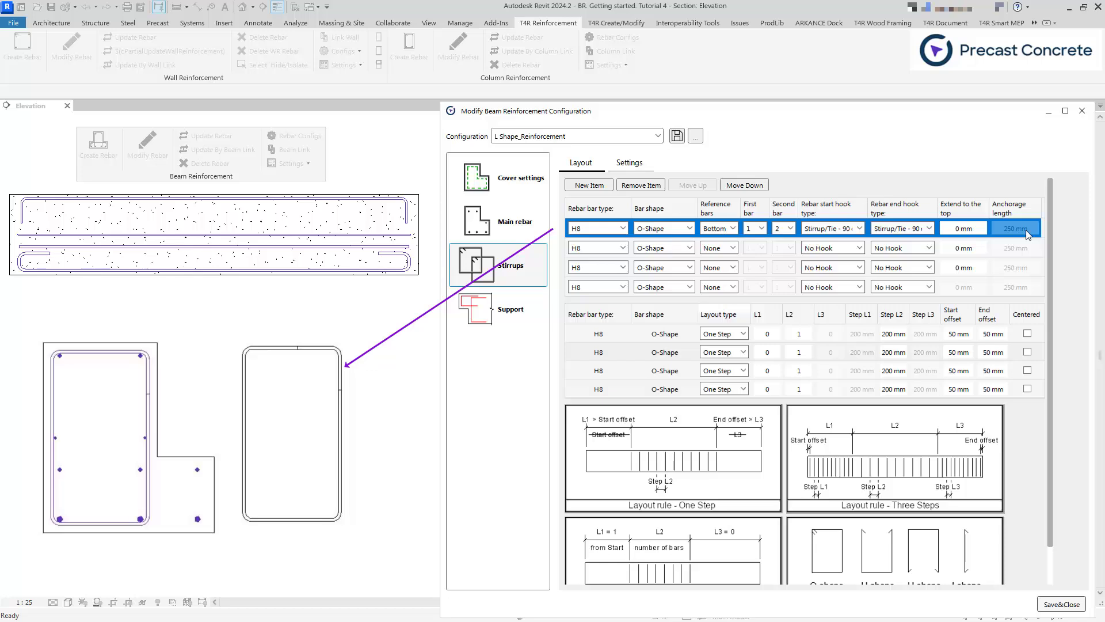
pyautogui.write('100')
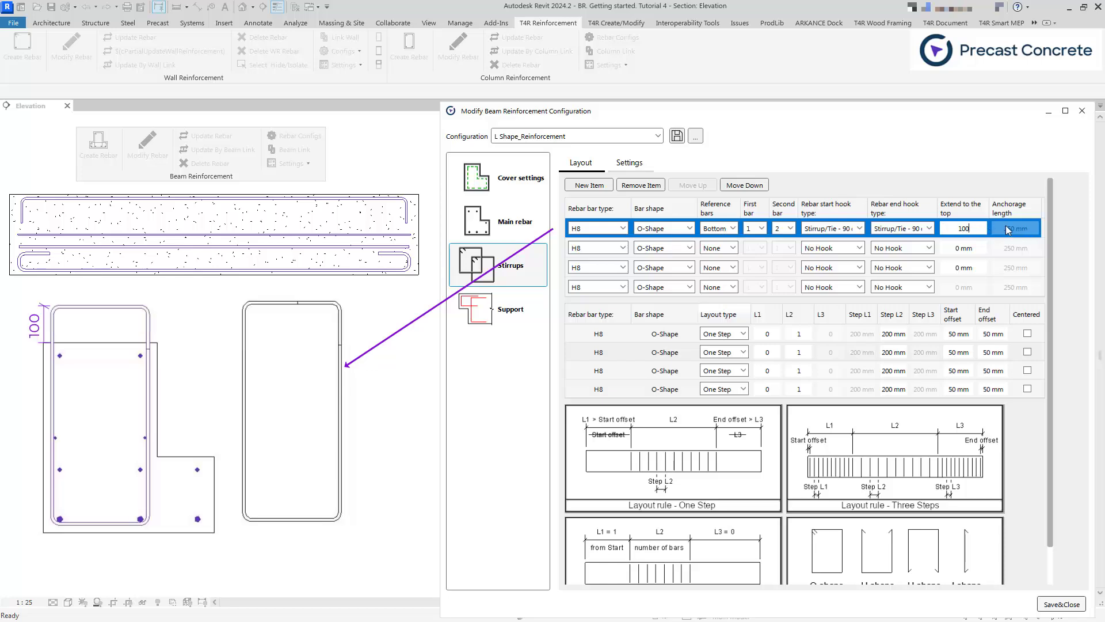
pyautogui.press('Return')
# - Reset row 1's top extension to 0; make row 2 inverted-U on Seat Top bars 1–3, 100 mm anchorage
pyautogui.click(964, 229)
pyautogui.write('0')
pyautogui.click(975, 249)
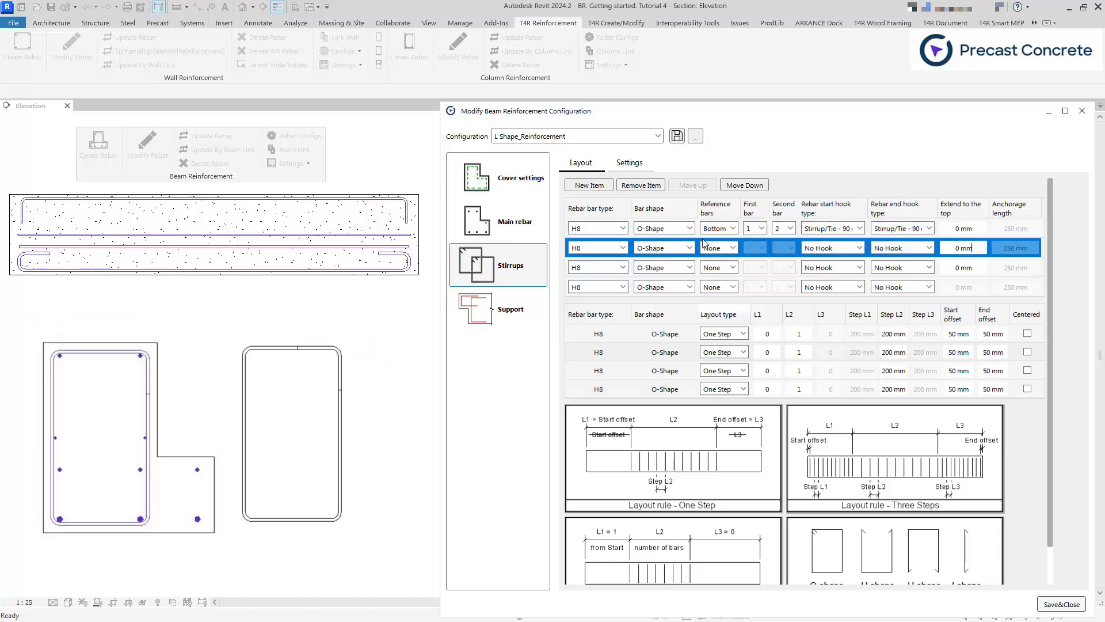
pyautogui.click(664, 248)
pyautogui.click(662, 279)
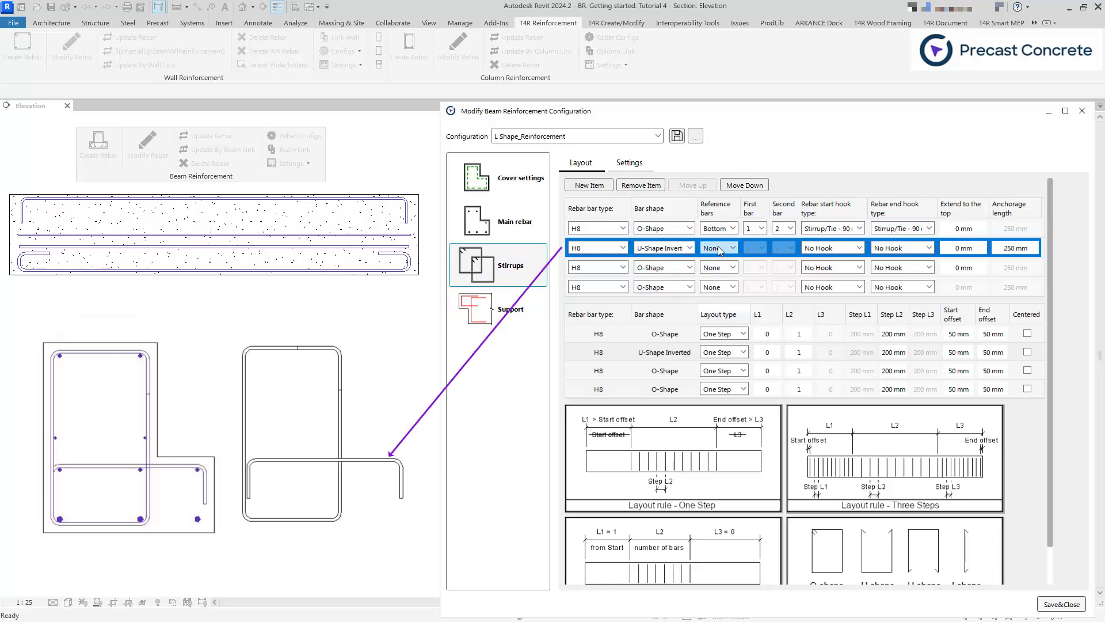
pyautogui.click(719, 252)
pyautogui.click(719, 283)
pyautogui.click(784, 248)
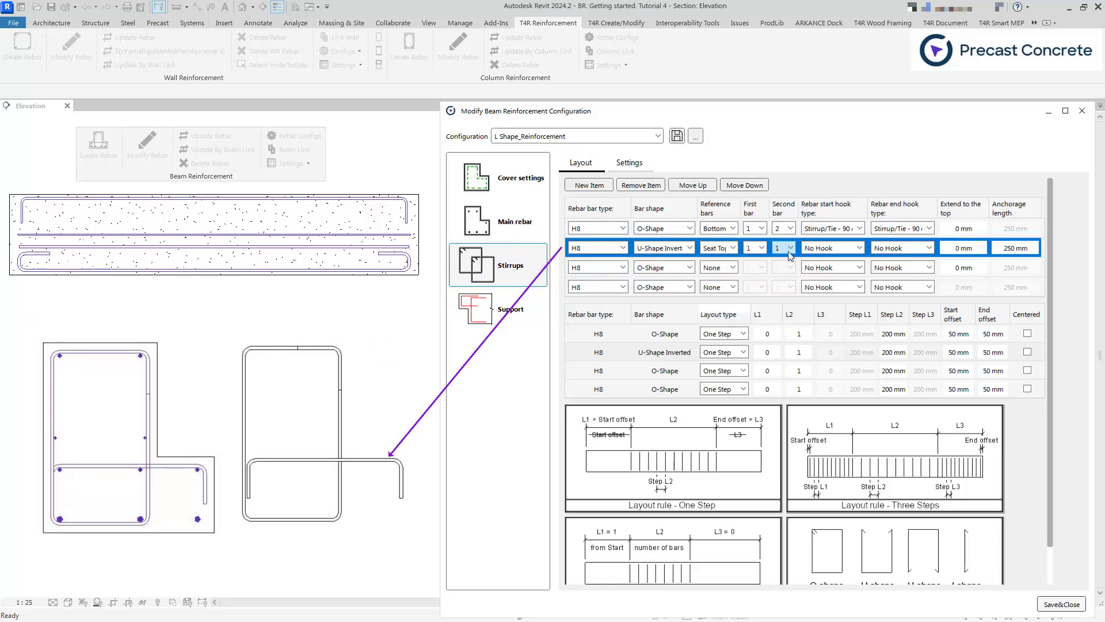
pyautogui.click(783, 284)
pyautogui.write('100')
pyautogui.click(679, 270)
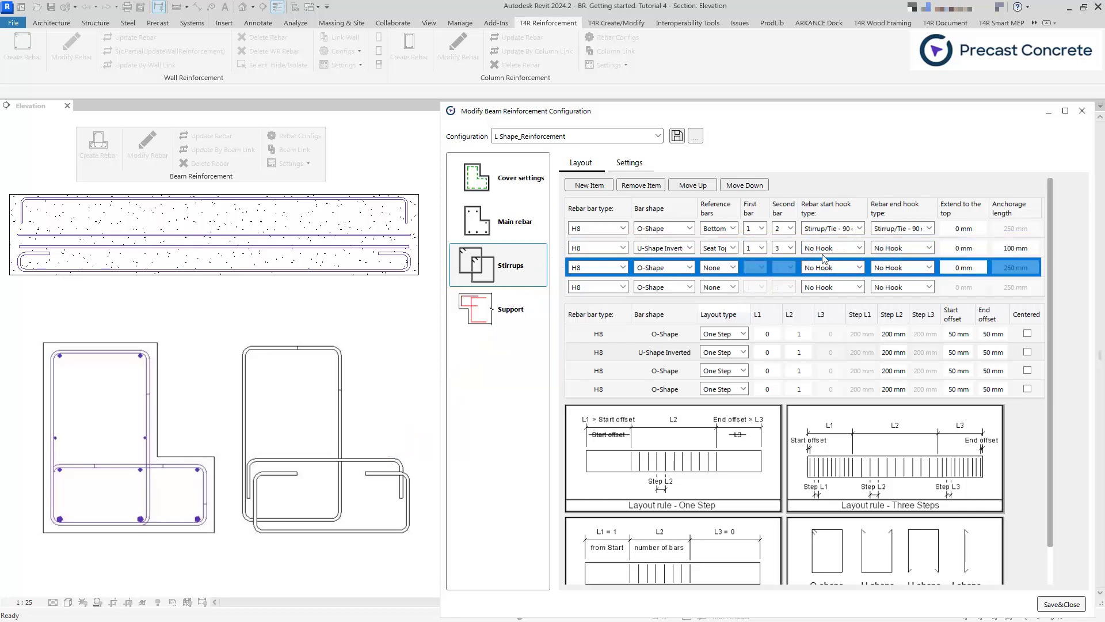
# - Make row 3 a U-Shape on Bottom bars 1–3 with 90° hooks at both ends
pyautogui.click(679, 270)
pyautogui.click(668, 292)
pyautogui.click(718, 268)
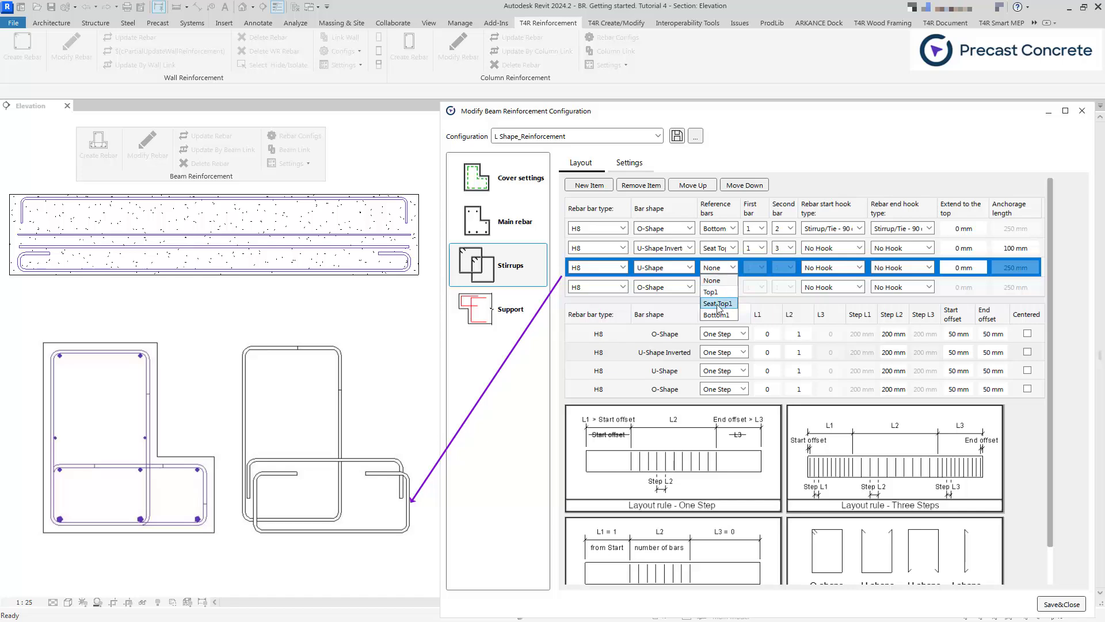
pyautogui.click(717, 304)
pyautogui.click(786, 268)
pyautogui.click(782, 303)
pyautogui.click(835, 268)
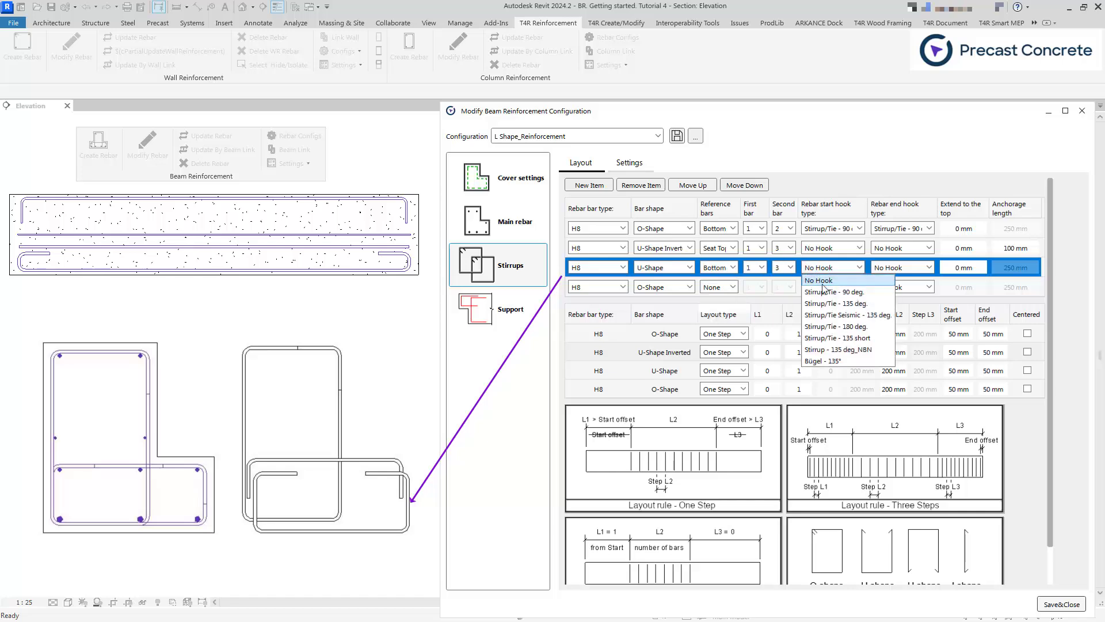
pyautogui.click(835, 292)
pyautogui.click(902, 268)
pyautogui.click(903, 291)
# - Make row 4 an I-Shape 90 referencing Center1 with 180° hooks at both ends
pyautogui.click(664, 287)
pyautogui.click(662, 347)
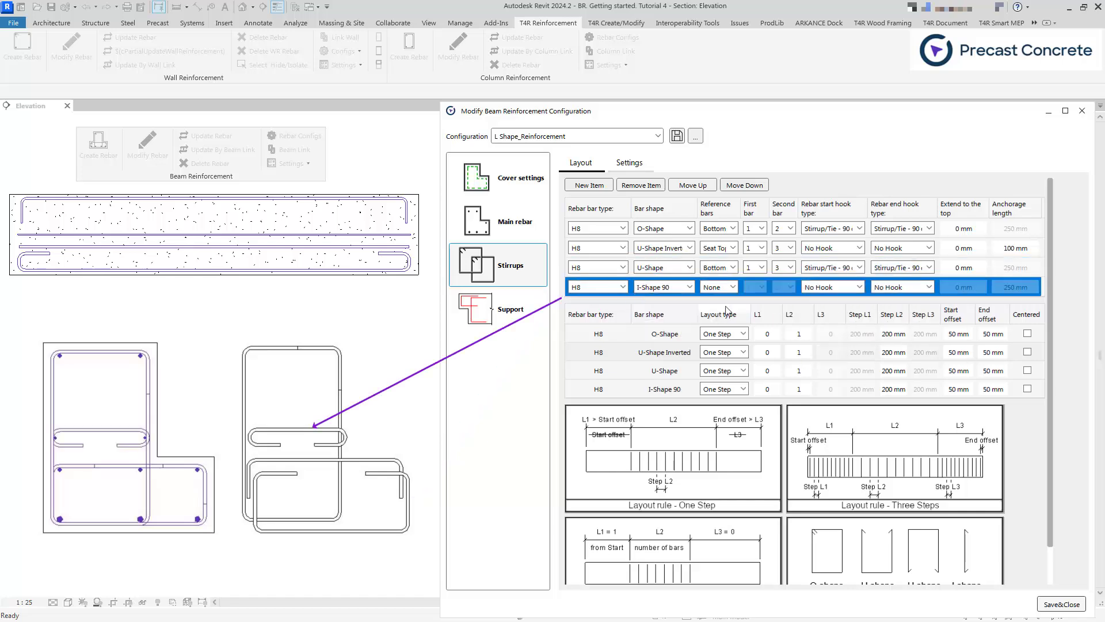
pyautogui.click(725, 287)
pyautogui.click(715, 345)
pyautogui.click(835, 287)
pyautogui.click(834, 345)
pyautogui.click(902, 287)
pyautogui.click(894, 346)
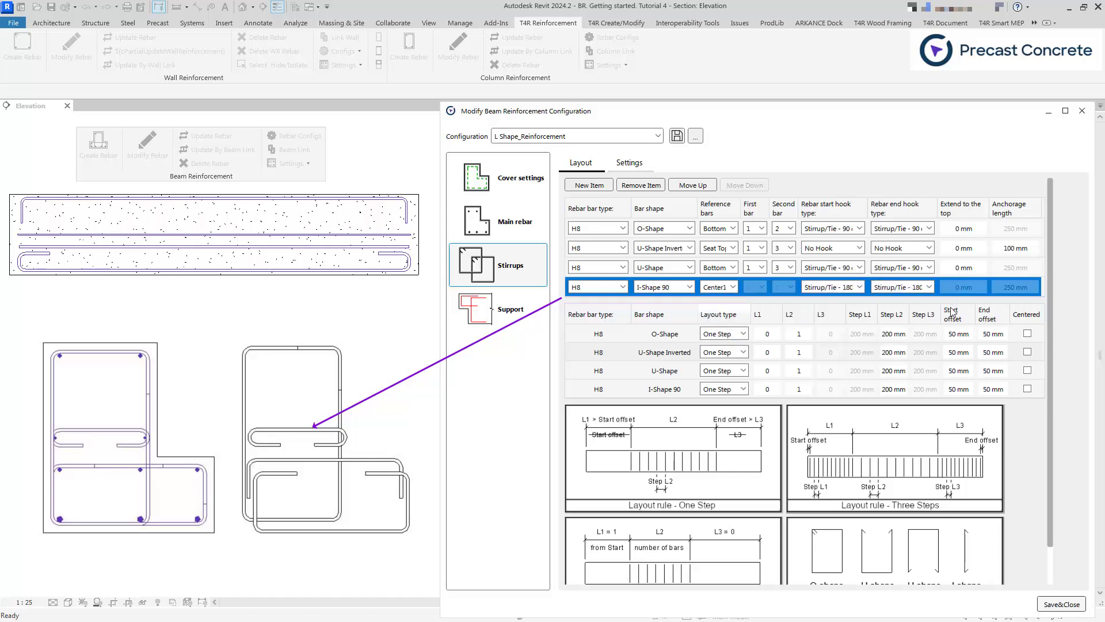
# - Keep the O-Shape row's One Step layout, enter L1 0.25 and L2 0.5, and tick Centered
pyautogui.click(738, 334)
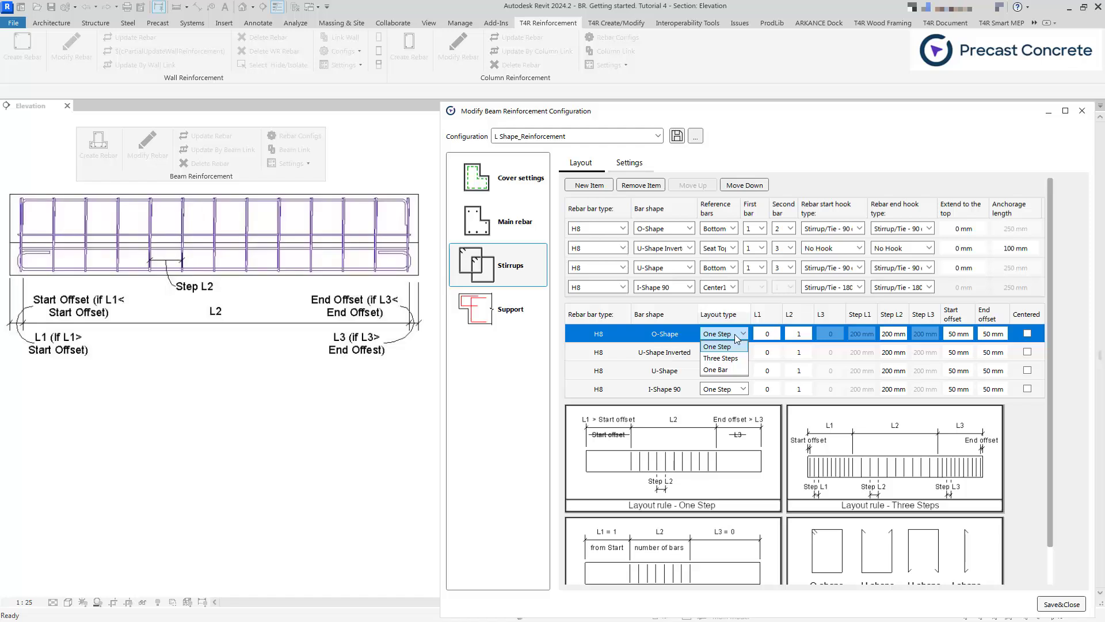
pyautogui.click(735, 335)
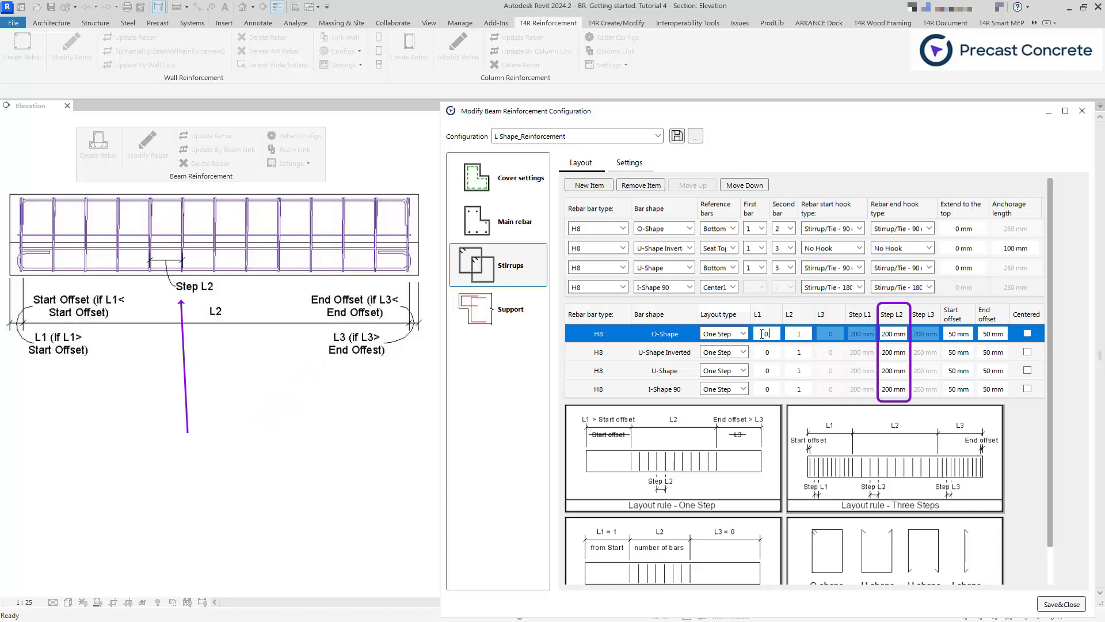
pyautogui.write('25')
pyautogui.press('Tab')
pyautogui.write('0.5')
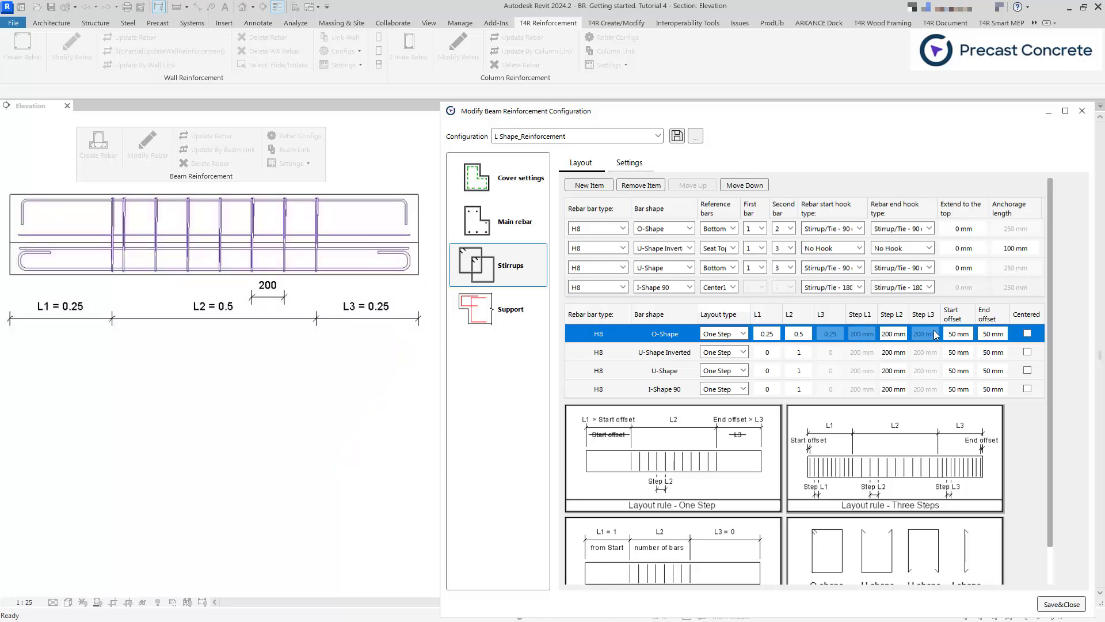
pyautogui.click(1028, 334)
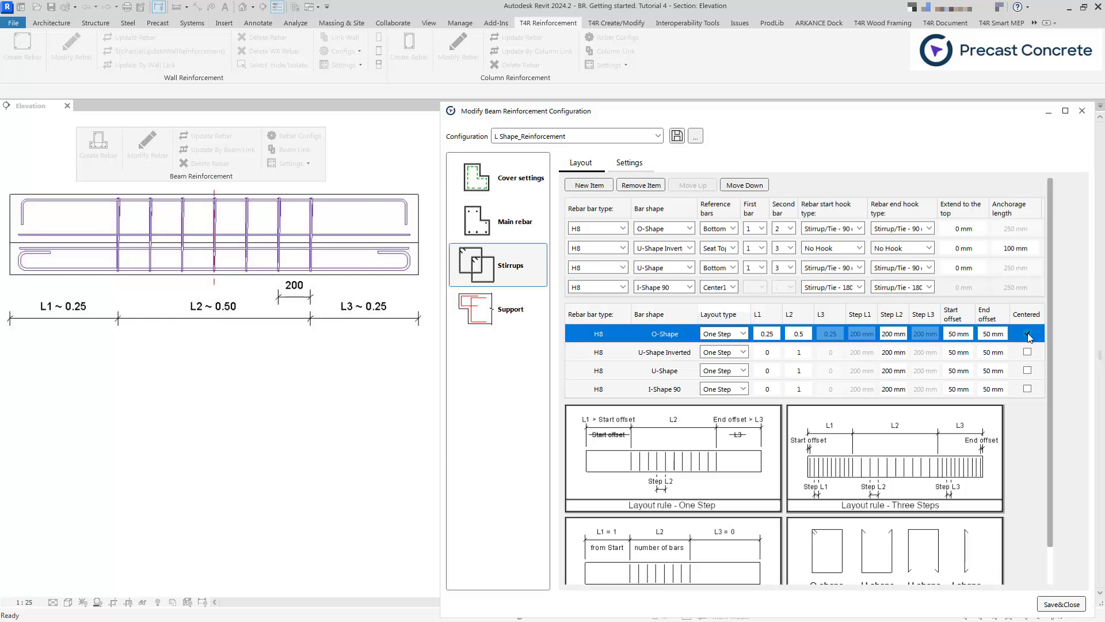
# - Switch the U-Shape Inverted row to Three Steps with 150, 250 and 150 mm steps
pyautogui.click(724, 352)
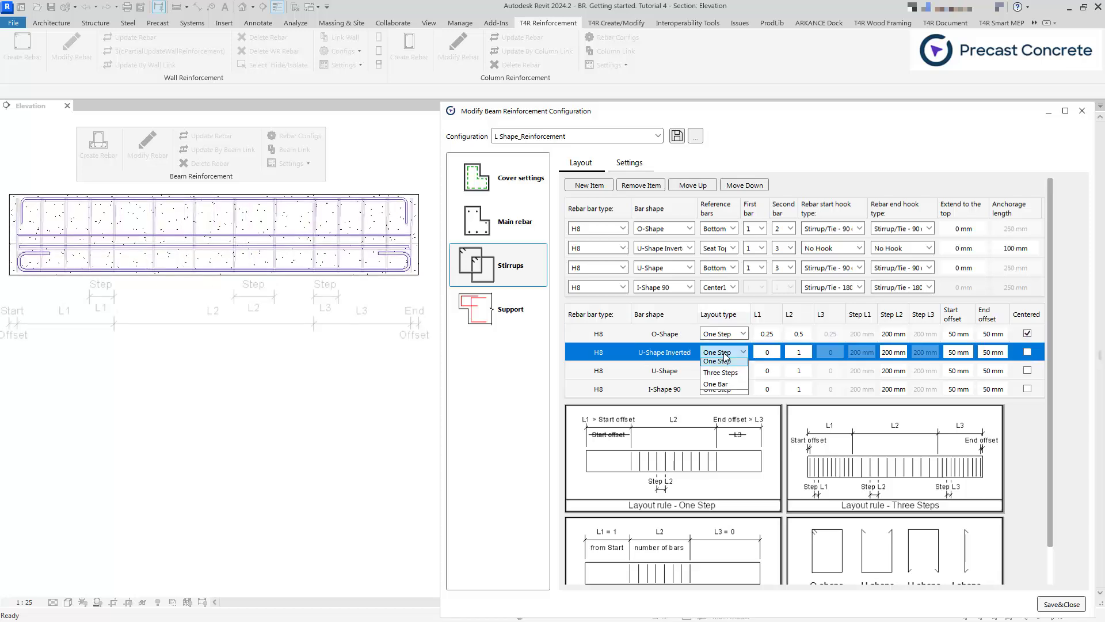
pyautogui.click(720, 372)
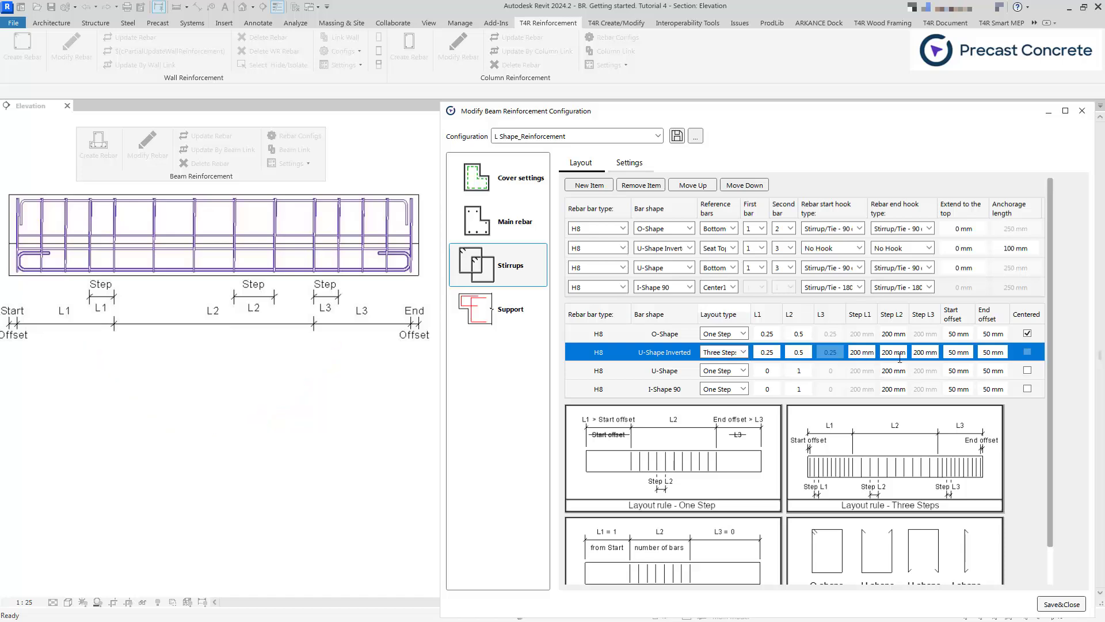
pyautogui.click(875, 352)
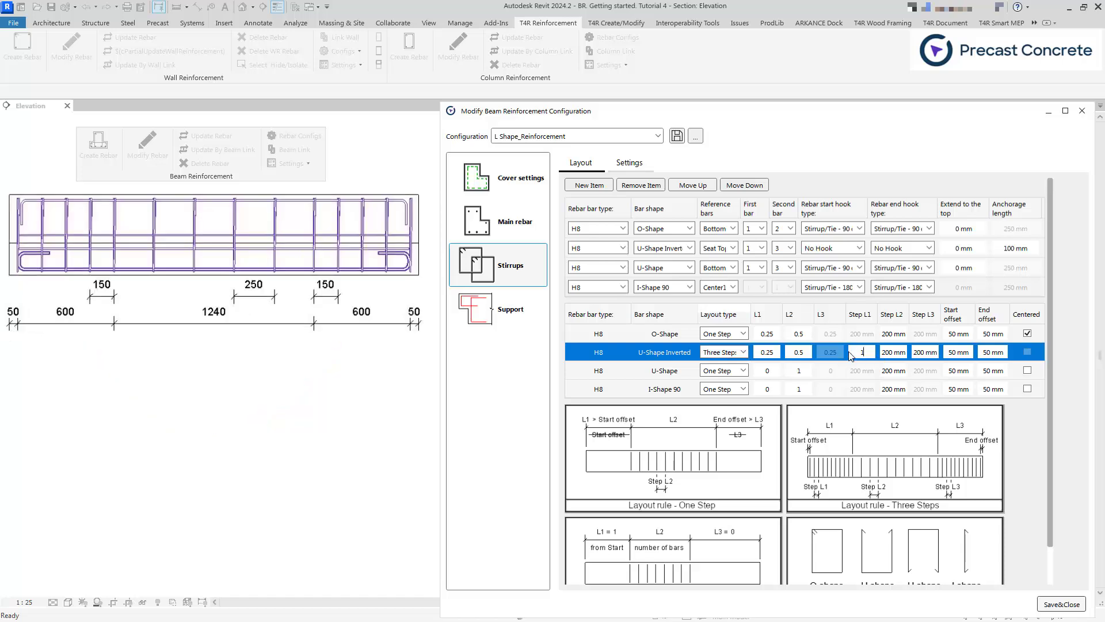
pyautogui.write('150')
pyautogui.click(904, 352)
pyautogui.write('250')
pyautogui.click(937, 353)
pyautogui.write('150')
pyautogui.click(969, 351)
# - Set the U-Shape row to One Bar, L1 0 and L2 5 bars, then show Support settings
pyautogui.click(726, 370)
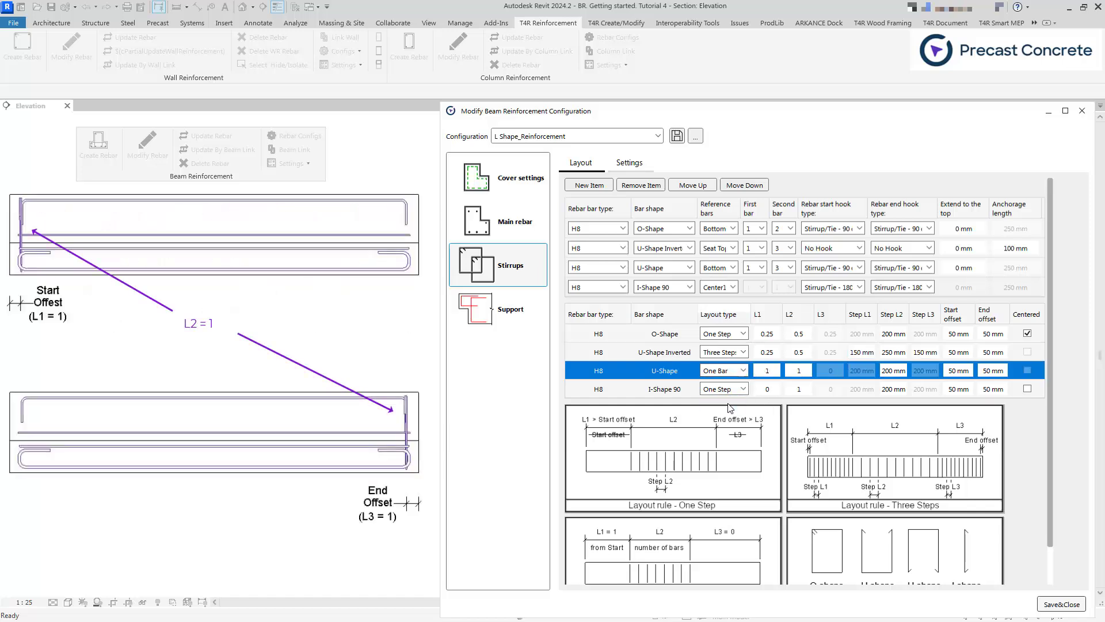
pyautogui.click(716, 405)
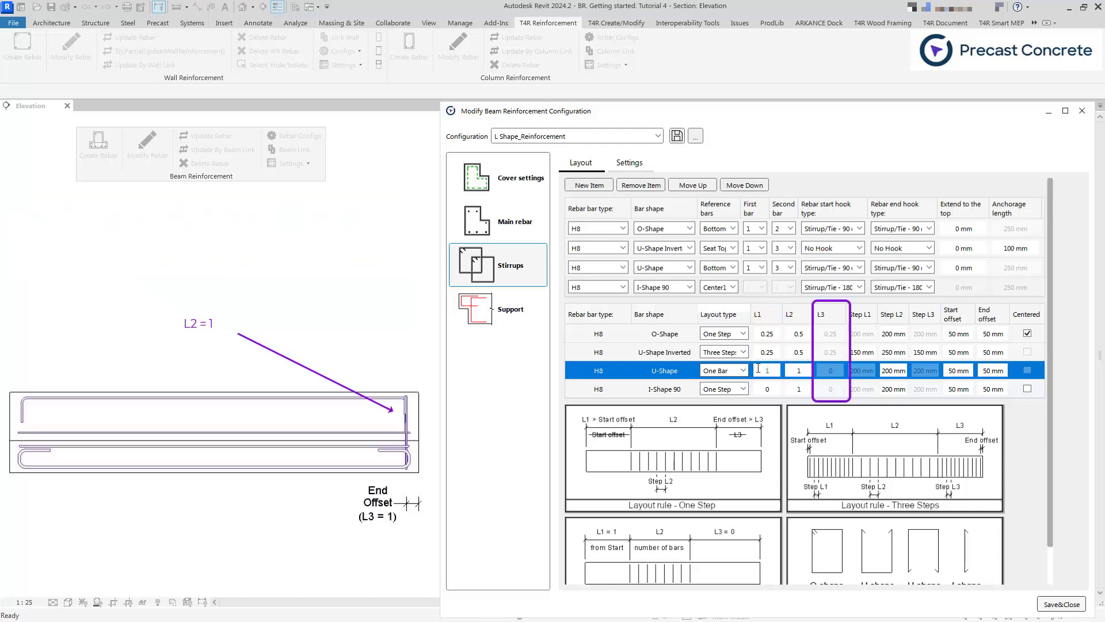
pyautogui.write('0')
pyautogui.click(809, 369)
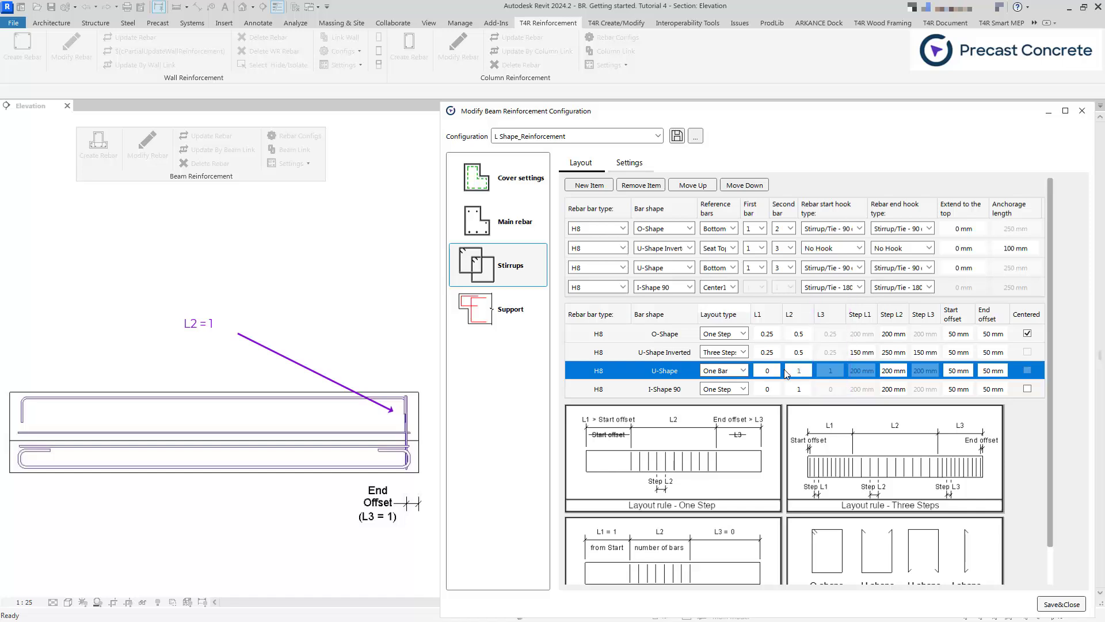
pyautogui.press('BackSpace')
pyautogui.write('5')
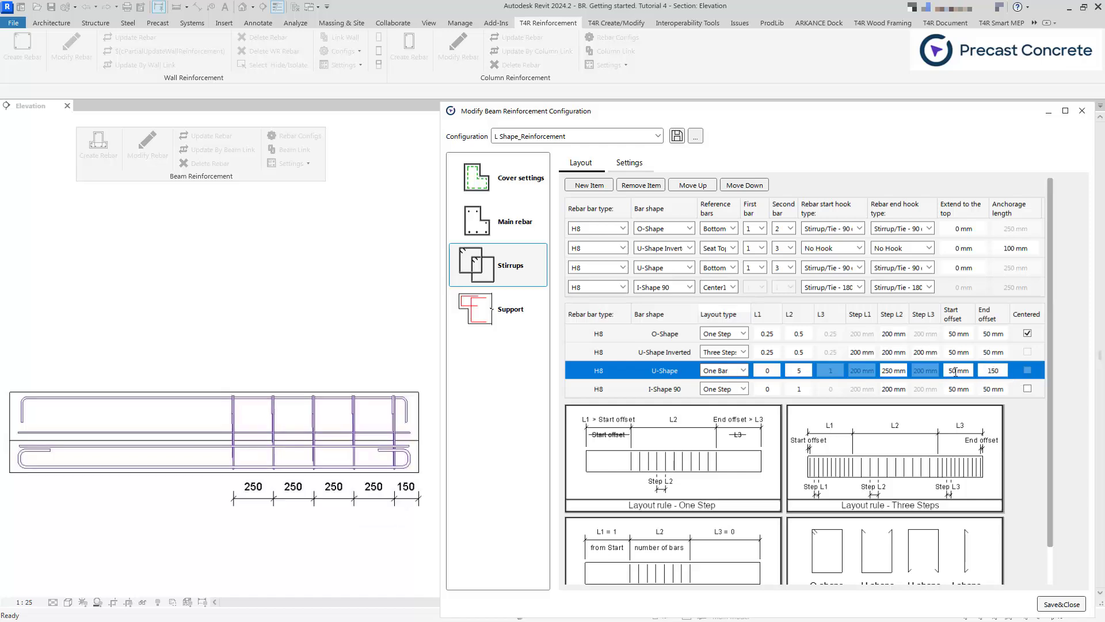
pyautogui.click(927, 390)
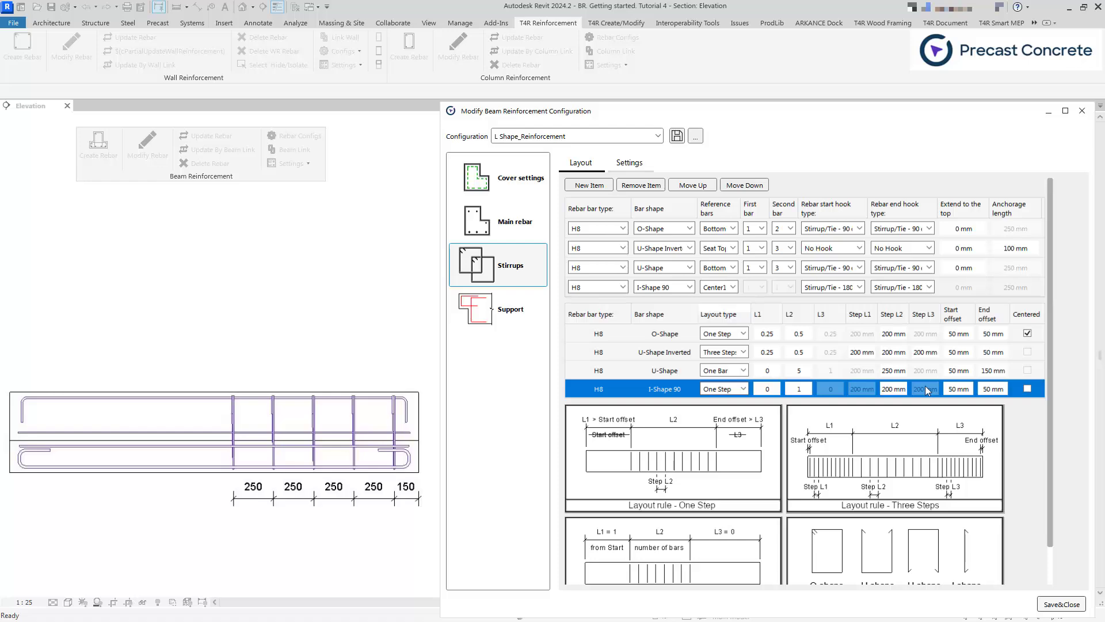
pyautogui.click(509, 318)
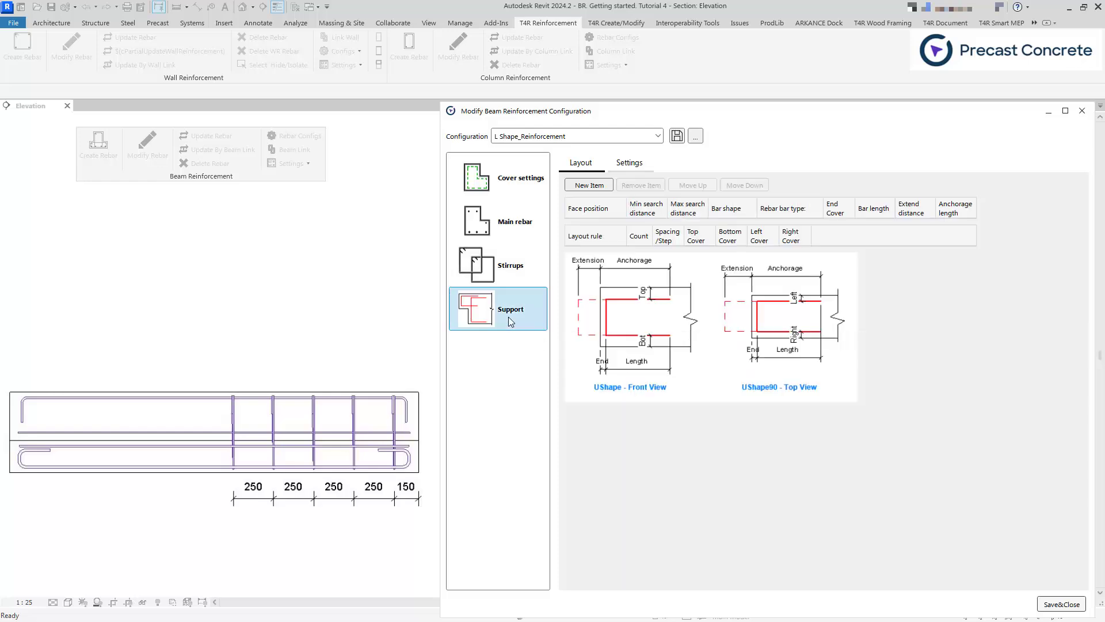